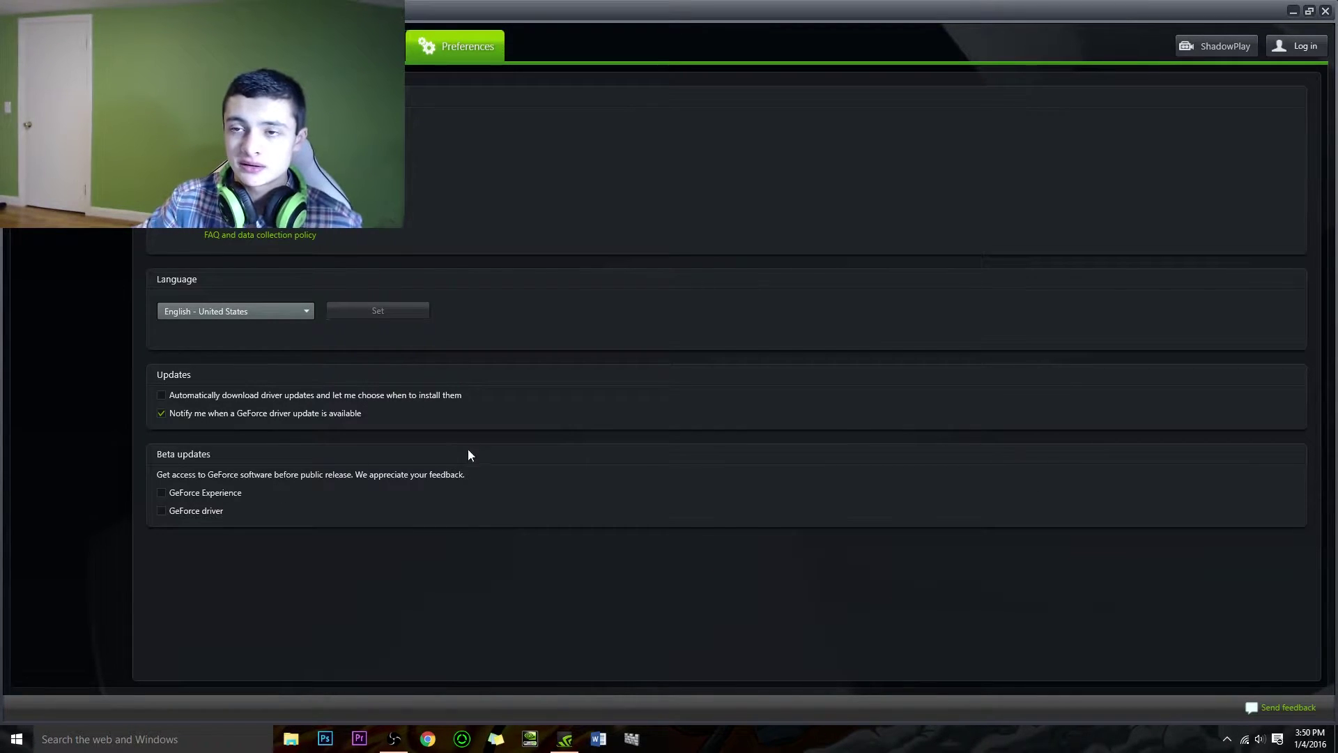
View ShadowPlay's requirements on My Rig: GTX 600+ GPU, 4GB RAM, Windows 7/8/10, driver 332.82
{"action": "left_click", "coordinate": [1207, 45]}
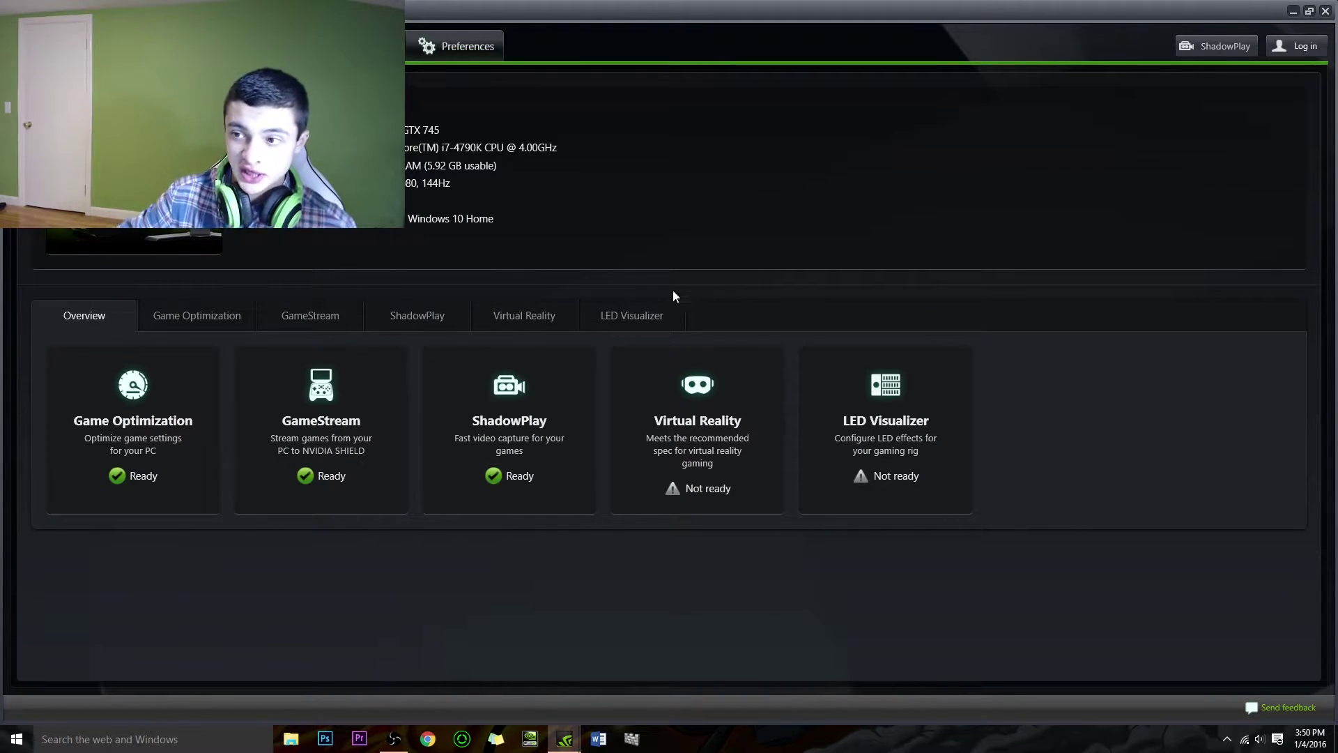
{"action": "left_click", "coordinate": [426, 316]}
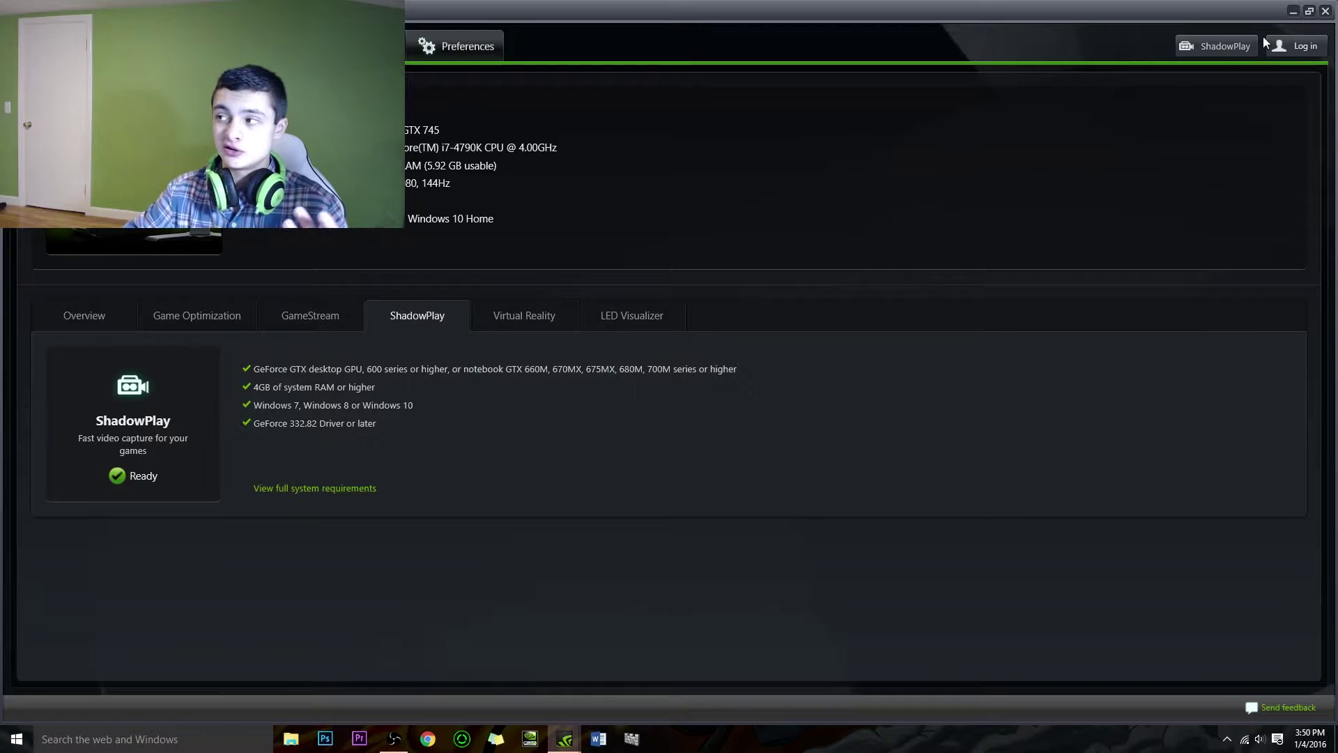
Bring up the ShadowPlay panel and show its recording mode choices to select Manual
{"action": "left_click", "coordinate": [1217, 56]}
{"action": "mouse_move", "coordinate": [565, 739]}
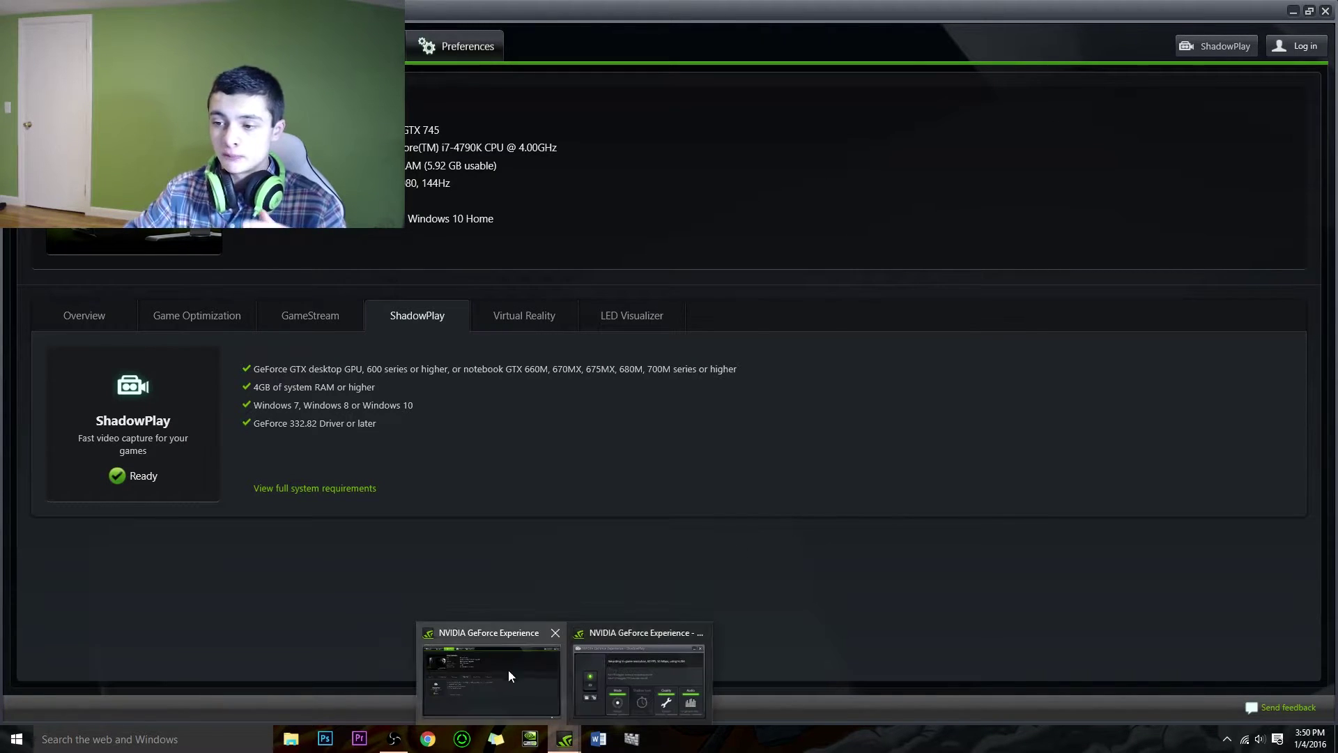
{"action": "left_click", "coordinate": [643, 669]}
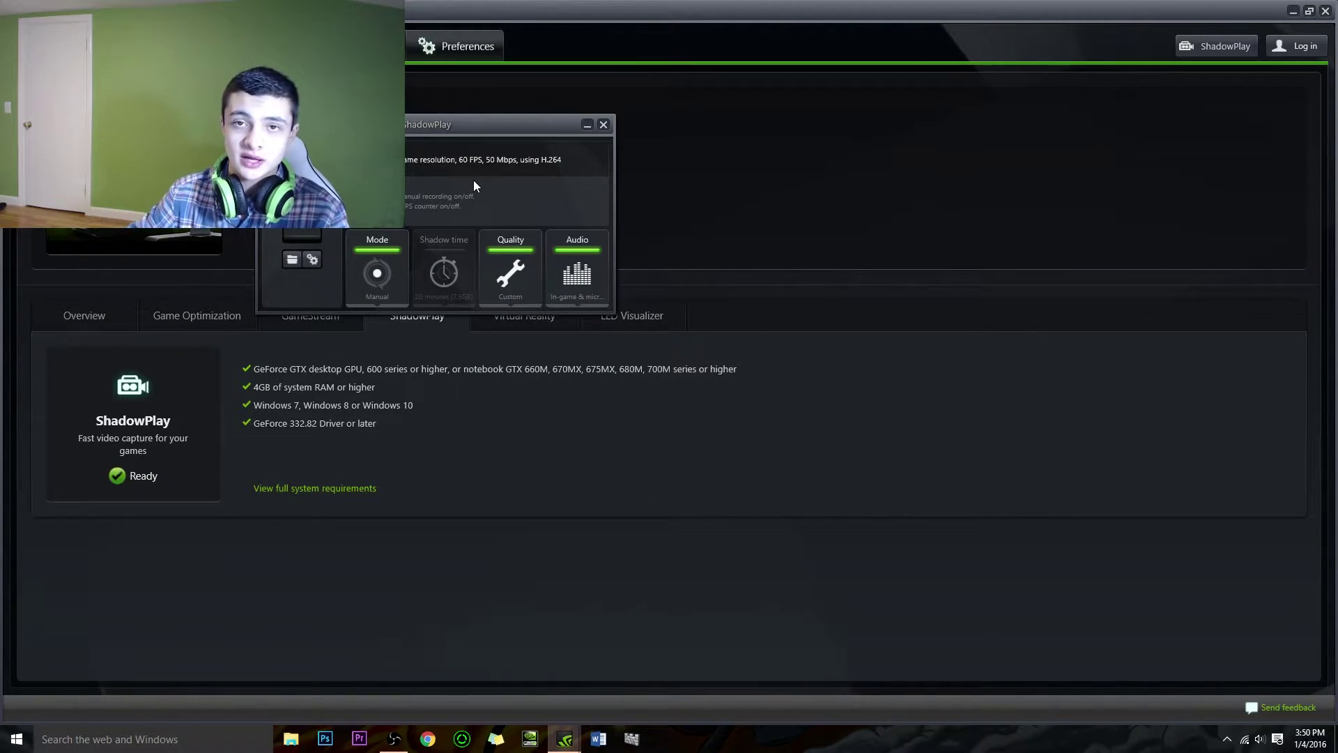
{"action": "left_click", "coordinate": [375, 271]}
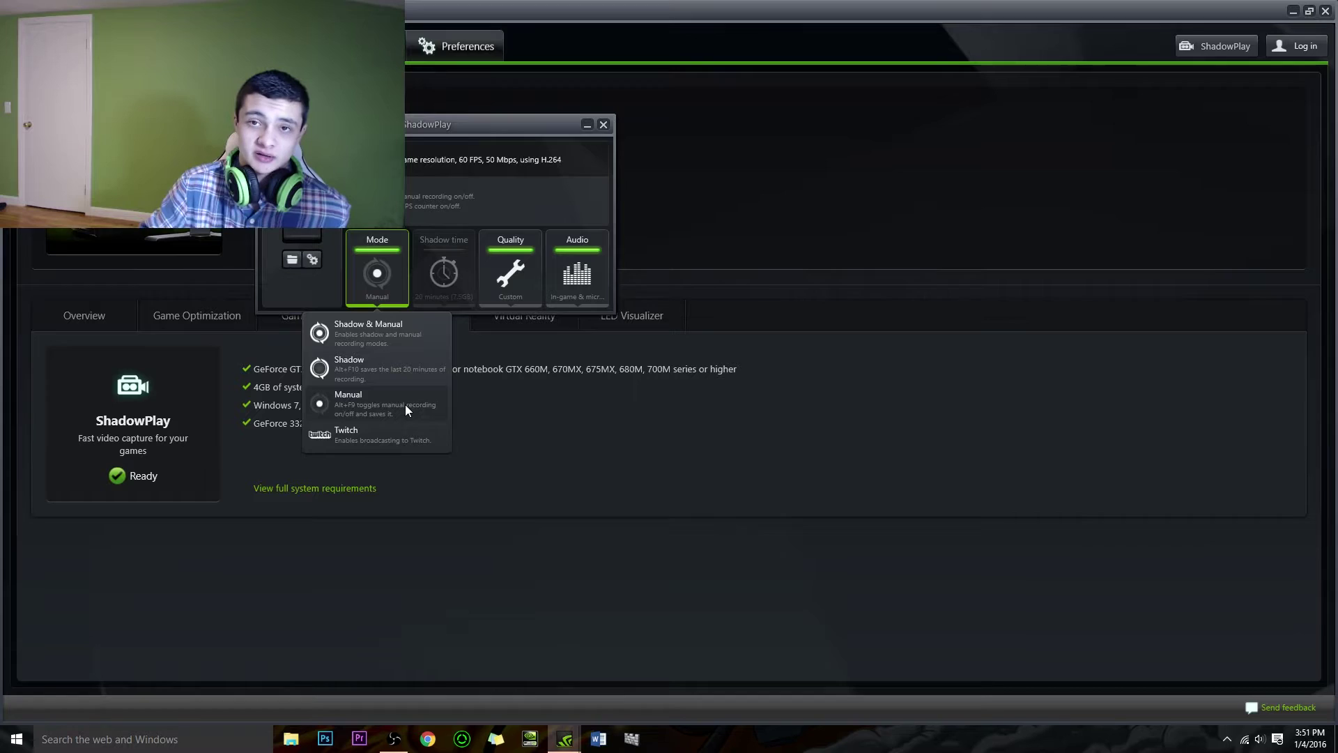
Keep Manual mode and set Custom quality: in-game resolution, 60 FPS, bit rate at maximum 50 Mbps
{"action": "left_click", "coordinate": [357, 405]}
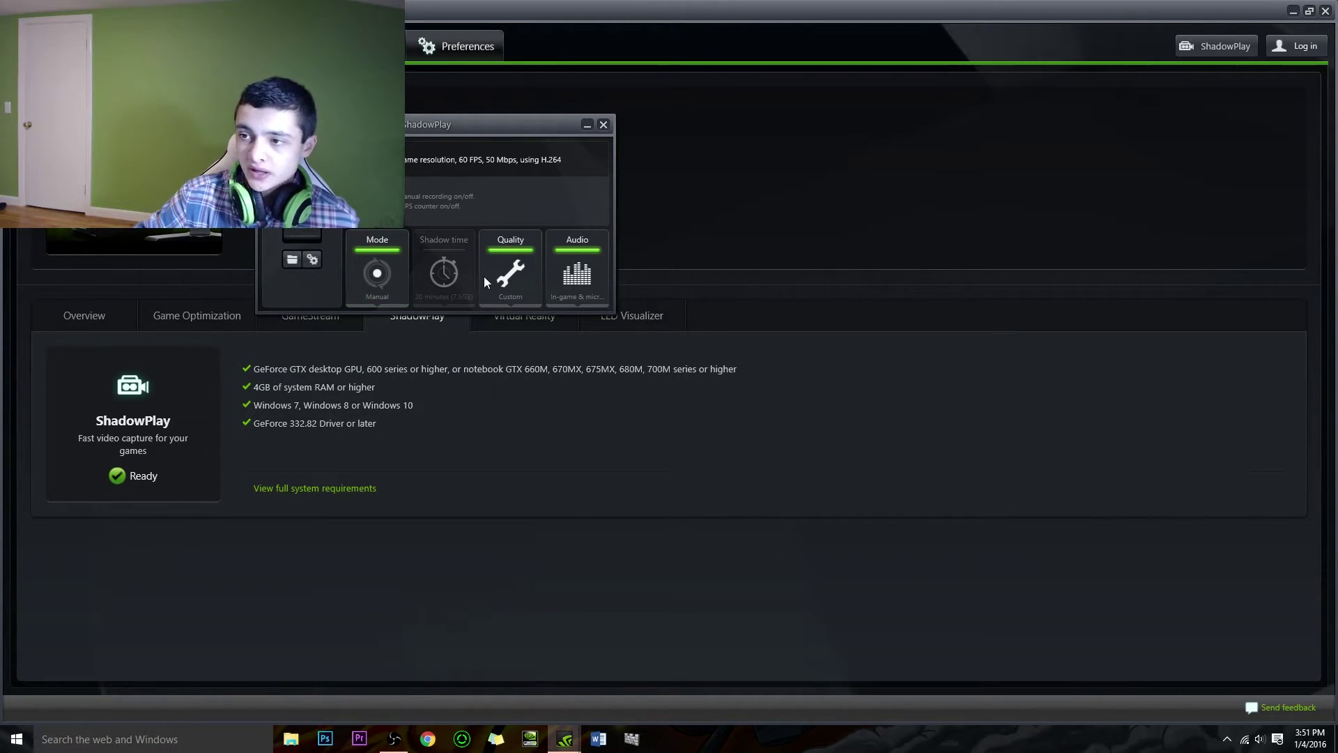
{"action": "left_click", "coordinate": [512, 280]}
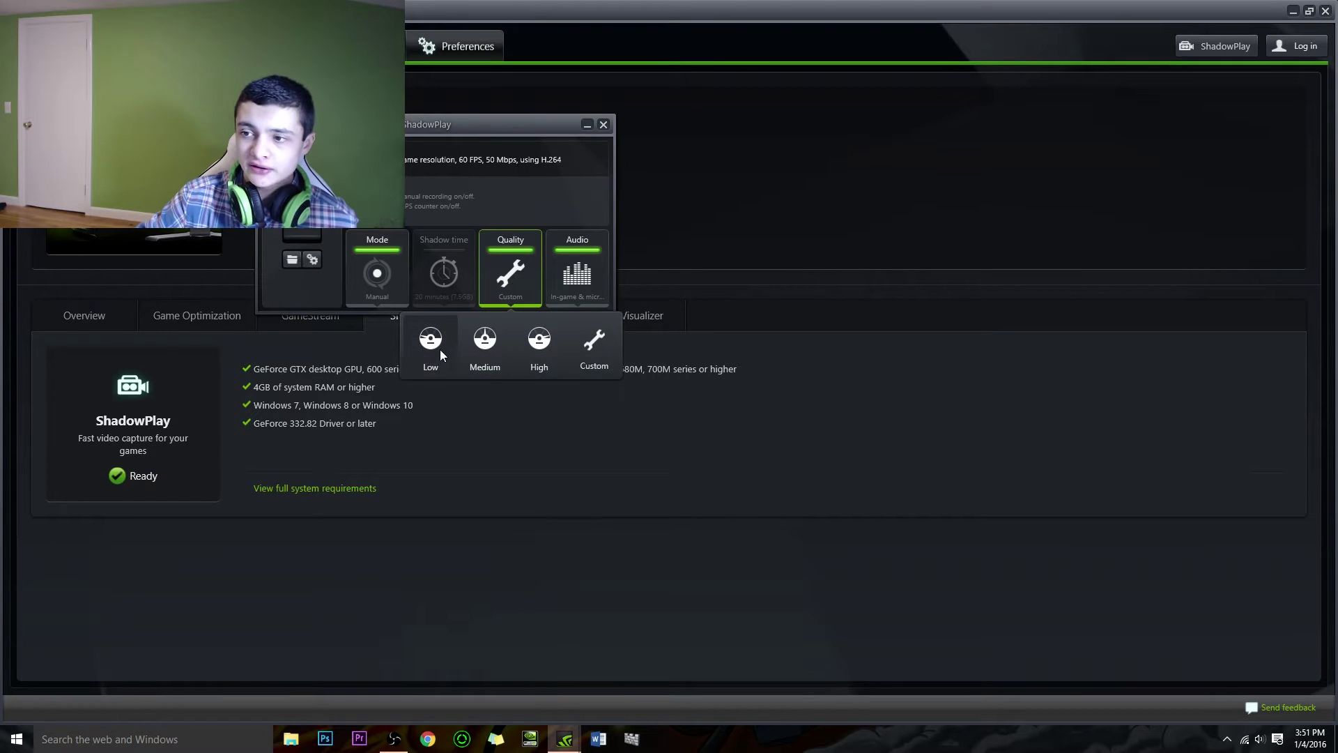
{"action": "left_click", "coordinate": [587, 352]}
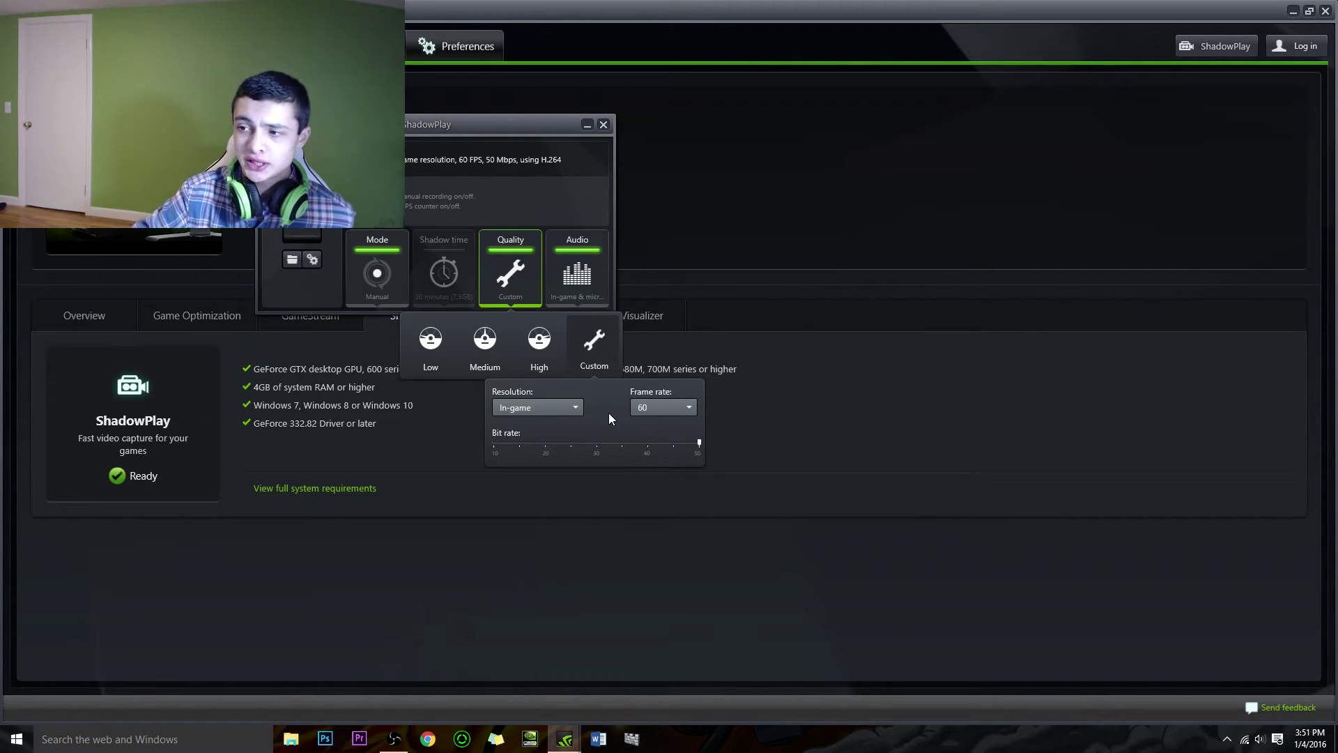
{"action": "left_click", "coordinate": [654, 403]}
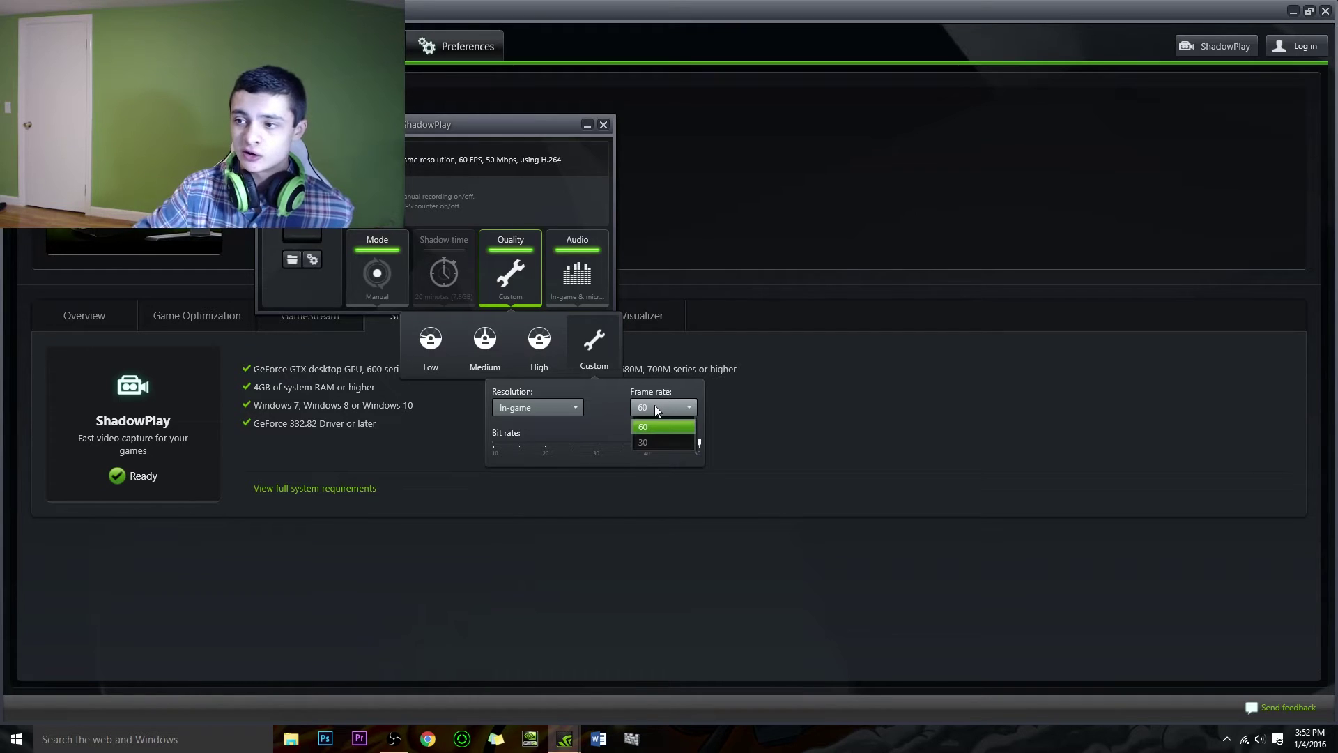
{"action": "left_click", "coordinate": [659, 406]}
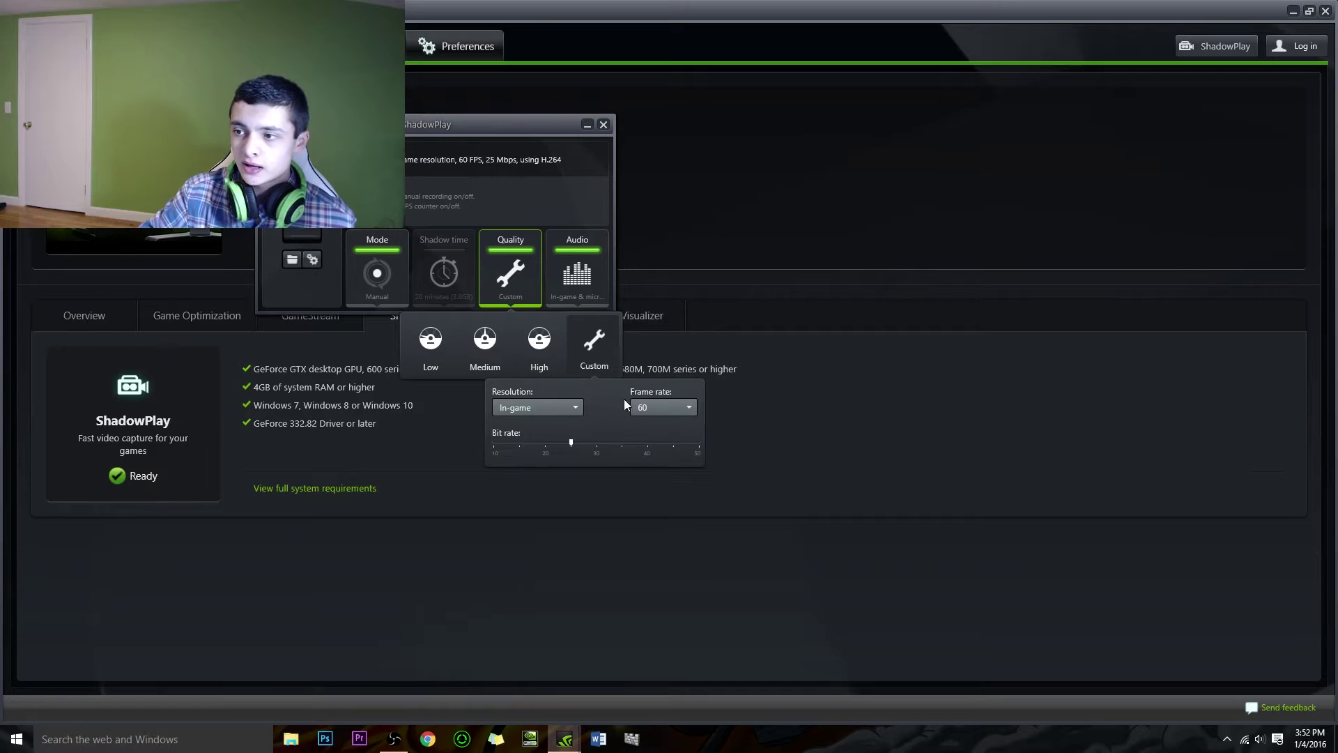
{"action": "left_click", "coordinate": [674, 447]}
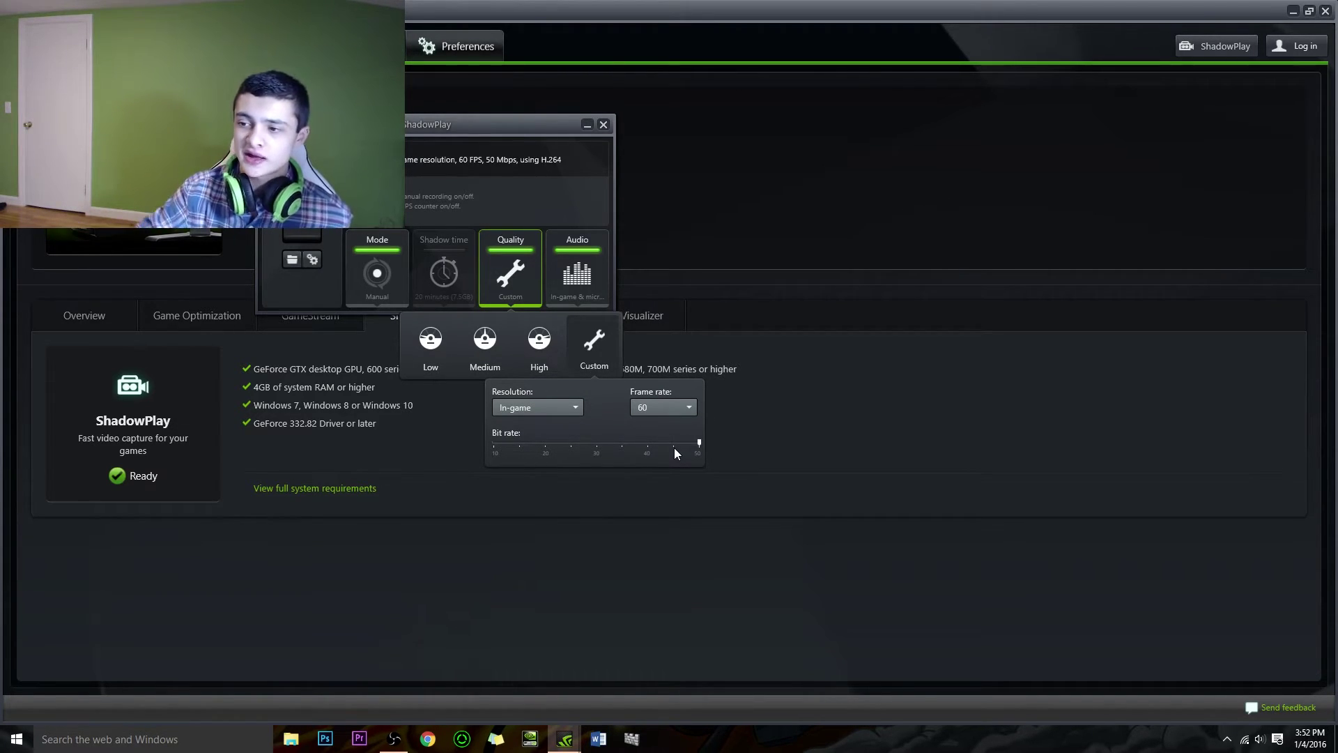
{"action": "left_click", "coordinate": [535, 243]}
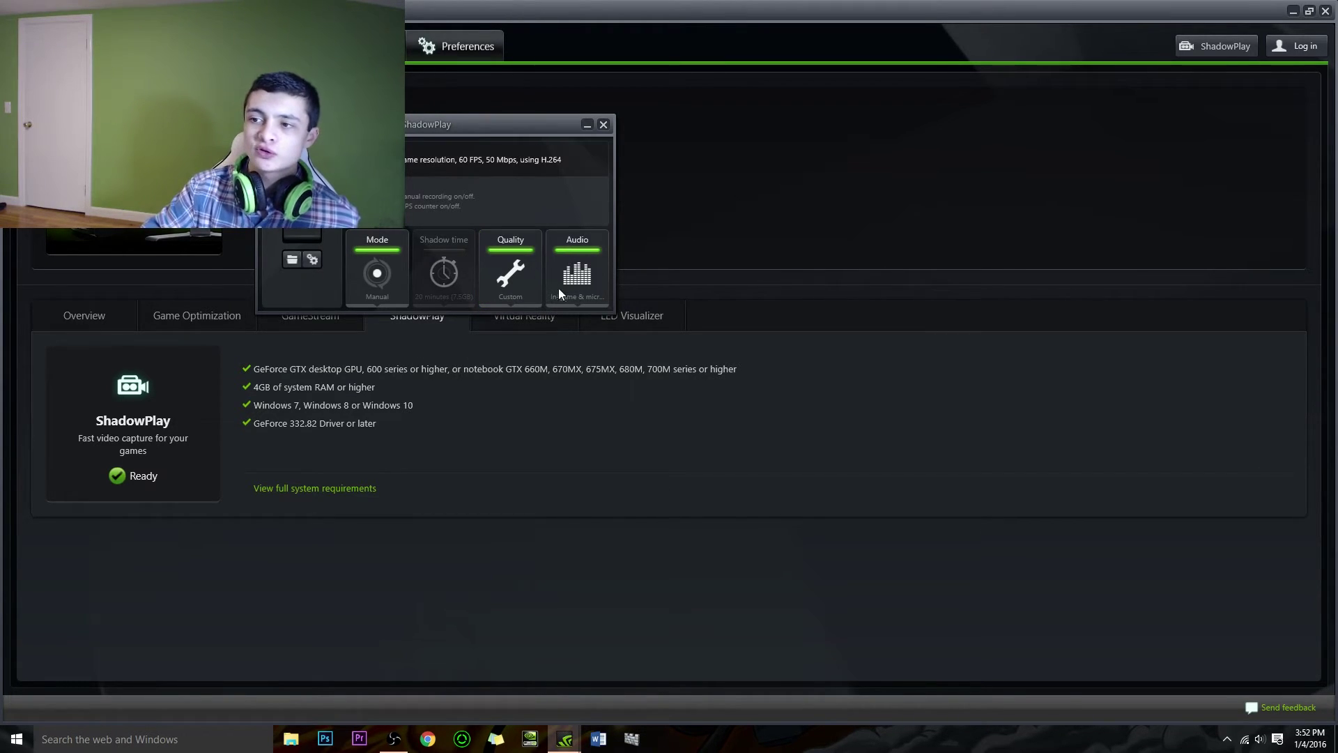
Set audio to In-game & microphone, then check the Videos recordings folder and close it
{"action": "left_click", "coordinate": [586, 283]}
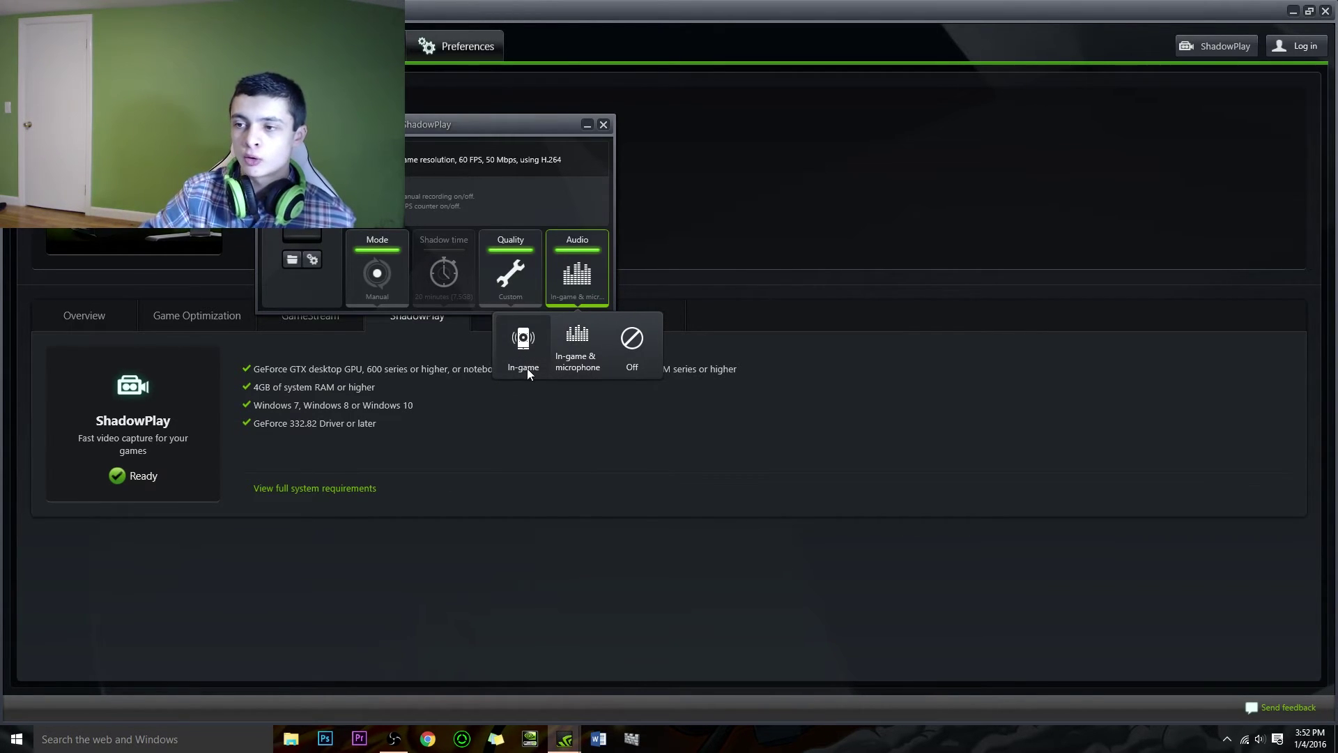
{"action": "left_click", "coordinate": [589, 287]}
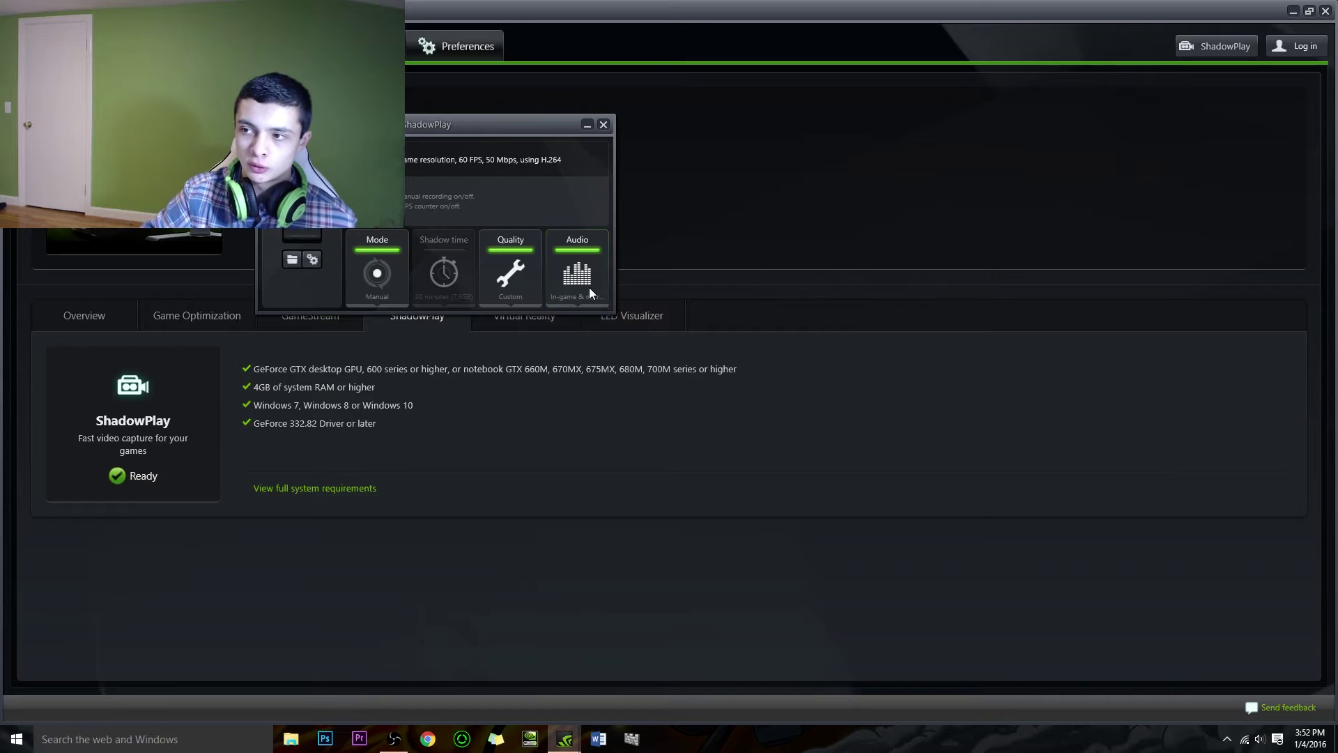
{"action": "left_click", "coordinate": [293, 261]}
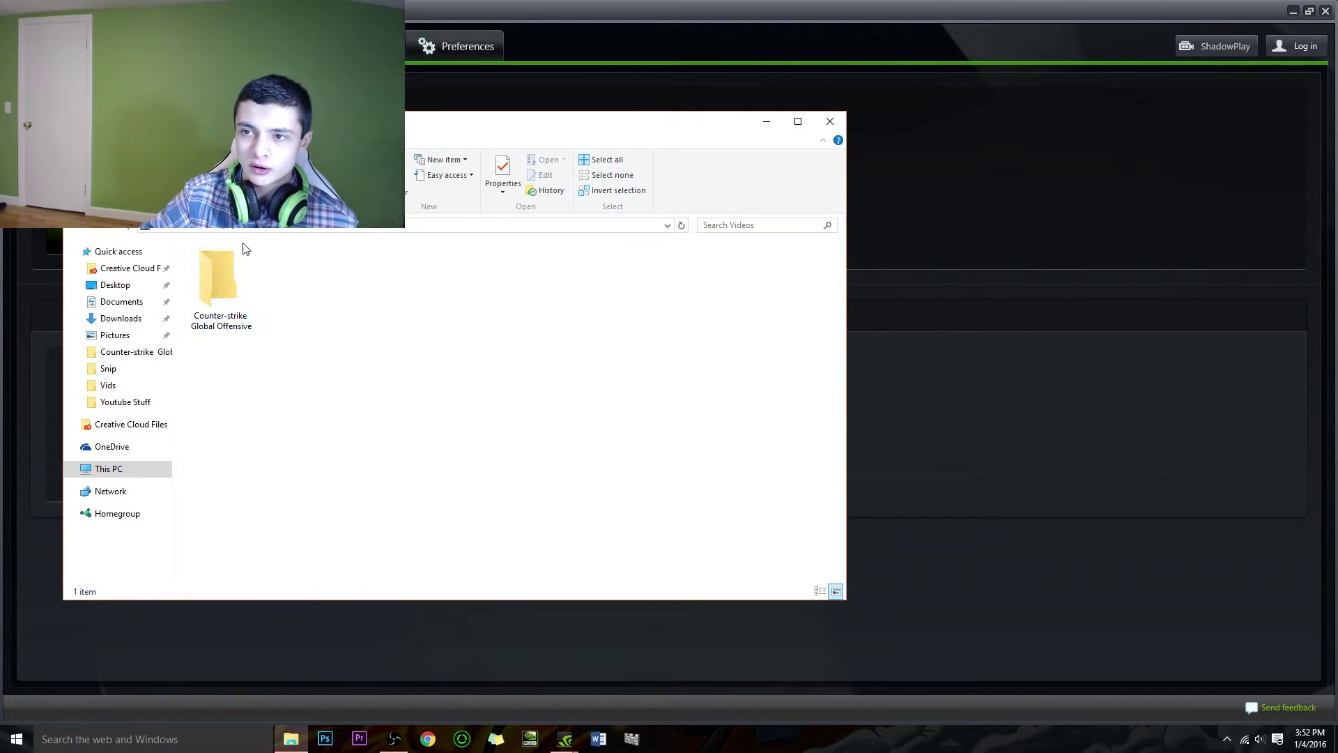
{"action": "left_click", "coordinate": [830, 122]}
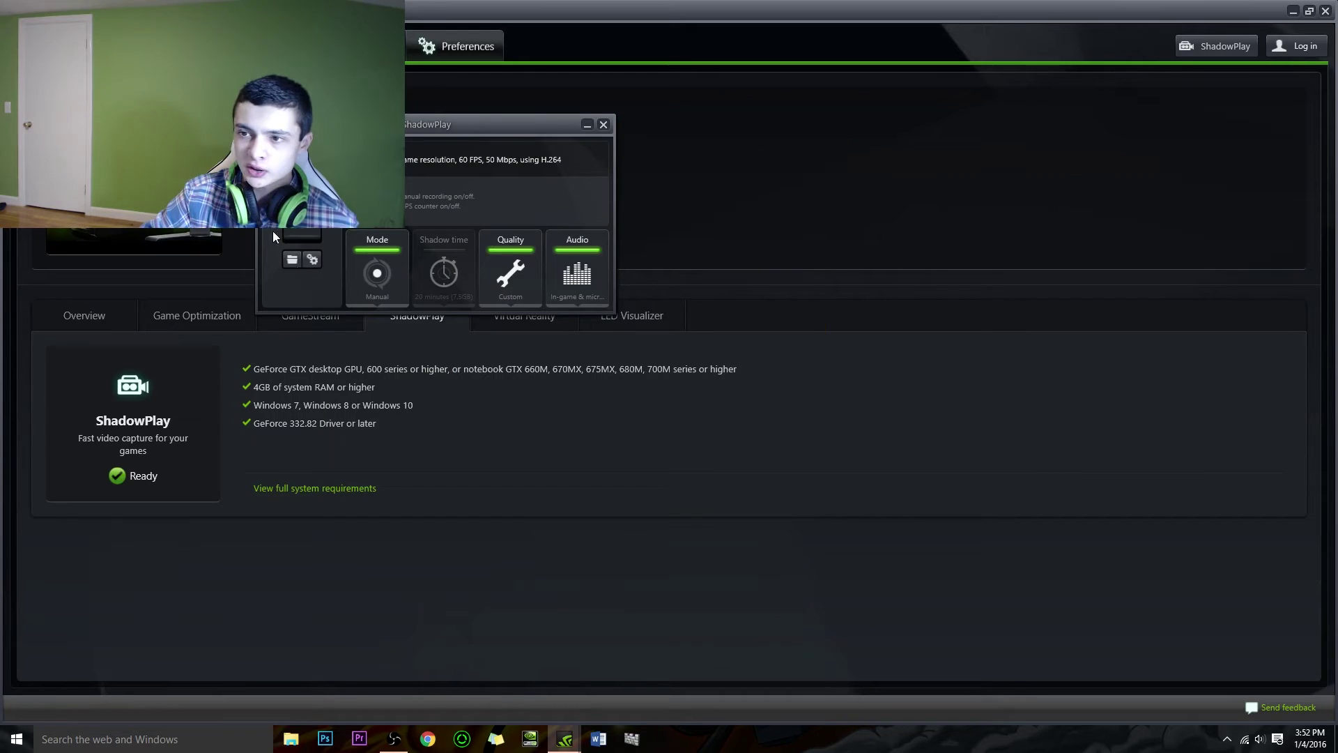
View ShadowPlay preferences: microphone Always on, keyboard shortcuts and recordings saved to Videos
{"action": "left_click", "coordinate": [313, 265]}
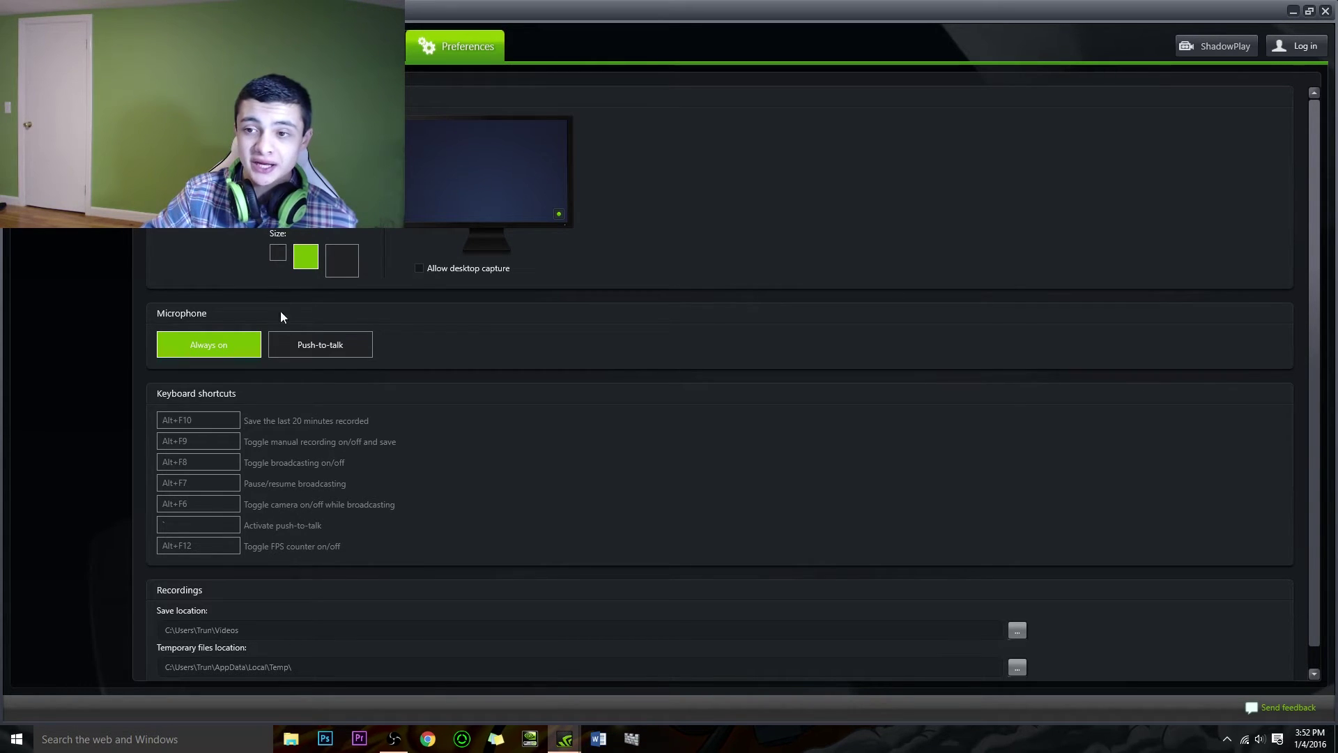
{"action": "scroll", "coordinate": [280, 311], "scroll_direction": "down", "scroll_amount": 1}
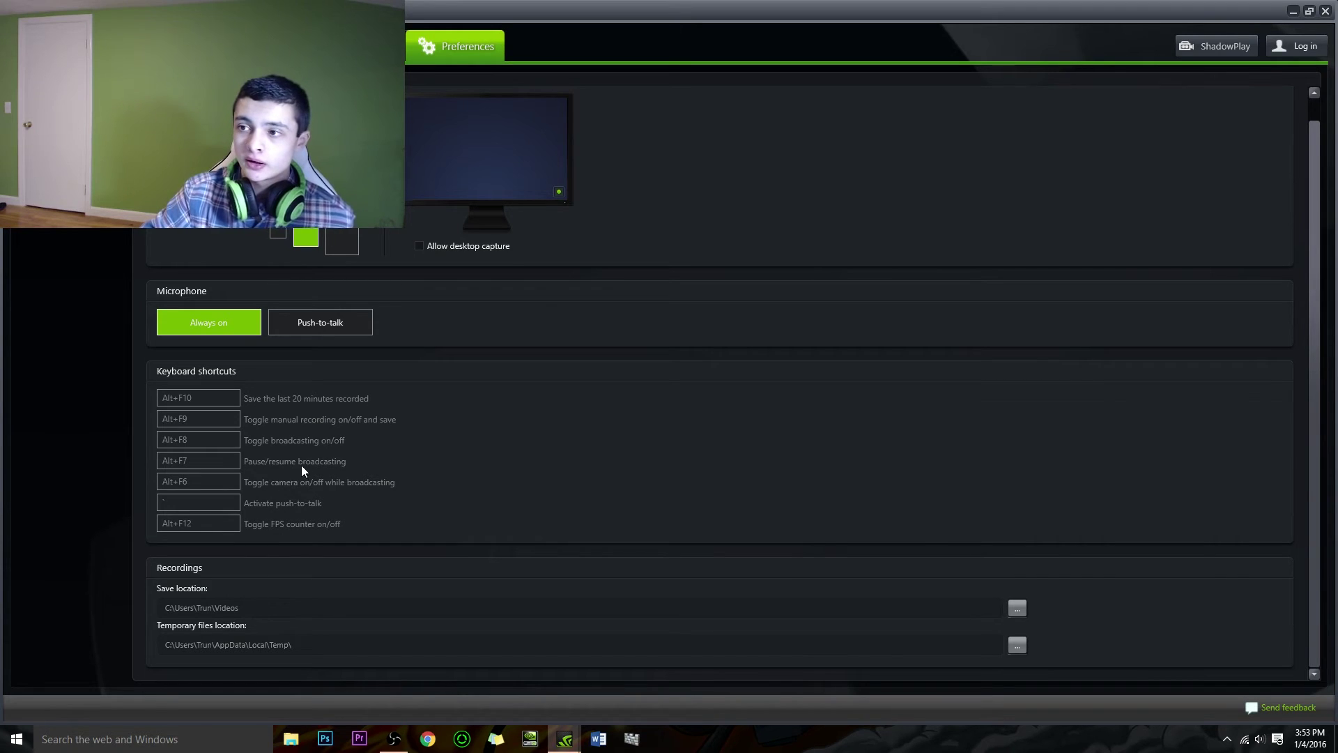
{"action": "scroll", "coordinate": [302, 465], "scroll_direction": "up", "scroll_amount": 1}
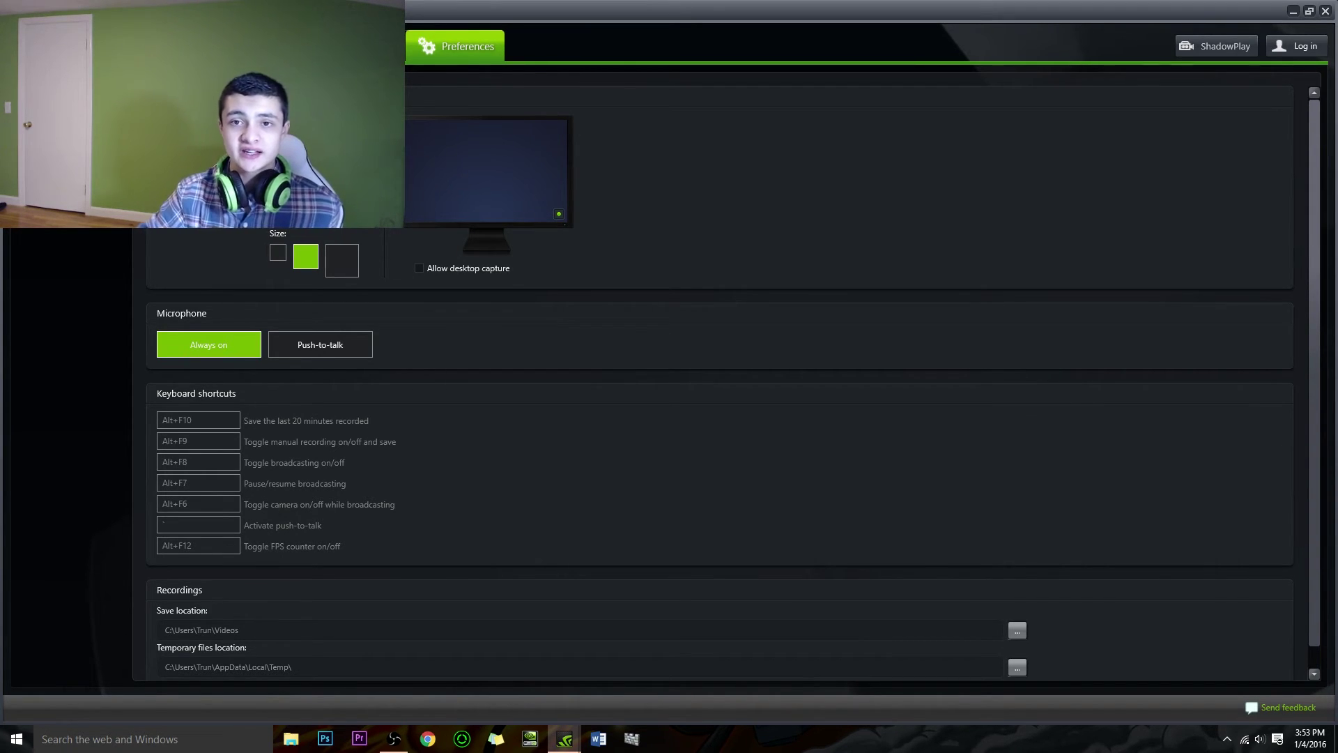